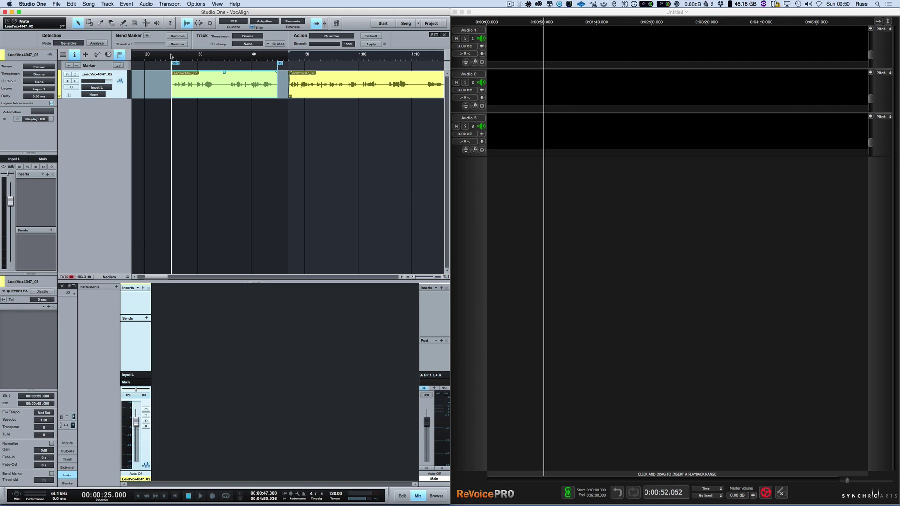
Step: Add the Synchro Arts Revoice Pro Monitor instrument as a new mixer channel
left_click(436, 496)
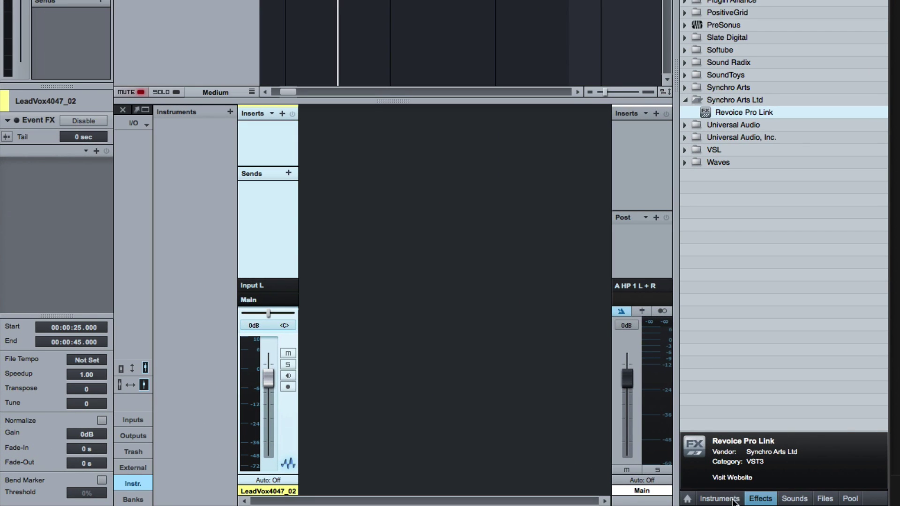
left_click(734, 501)
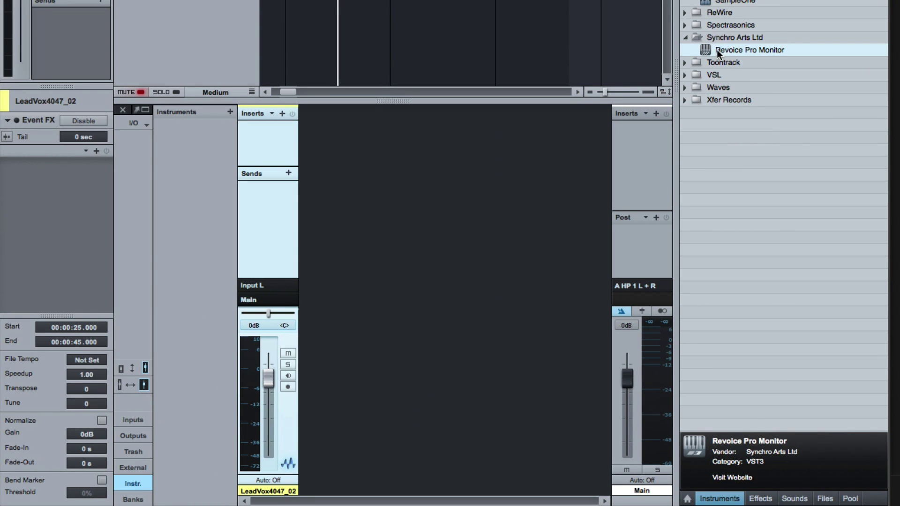
left_click_drag(706, 47, 314, 131)
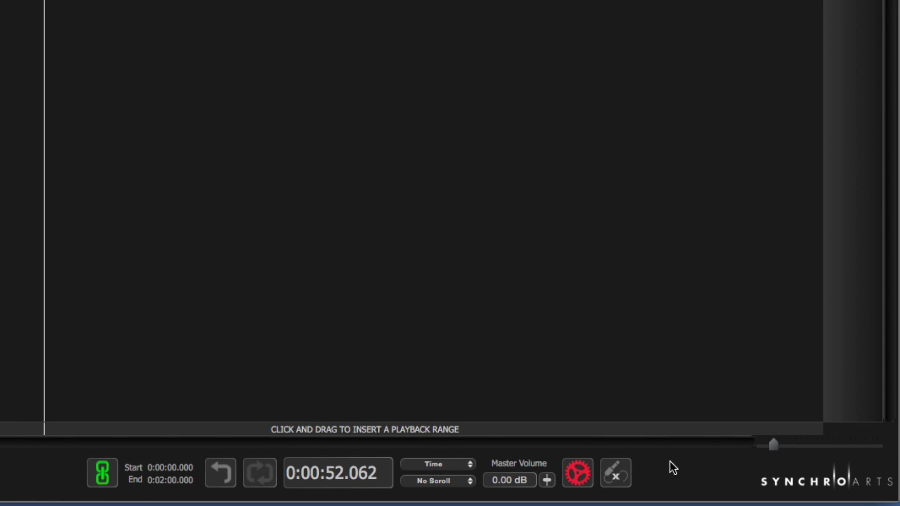
left_click(616, 473)
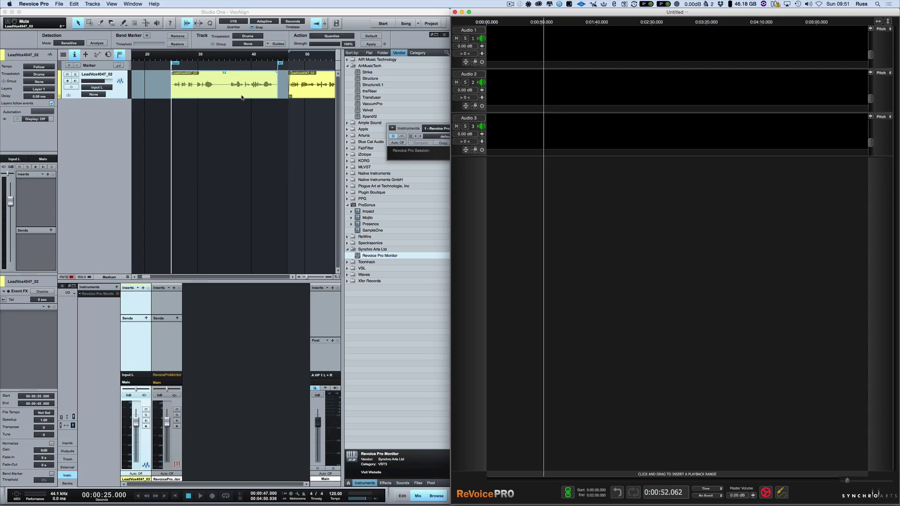
Step: Play the vocal from bar 30, then return the playhead to the event start
left_click(203, 55)
key("space")
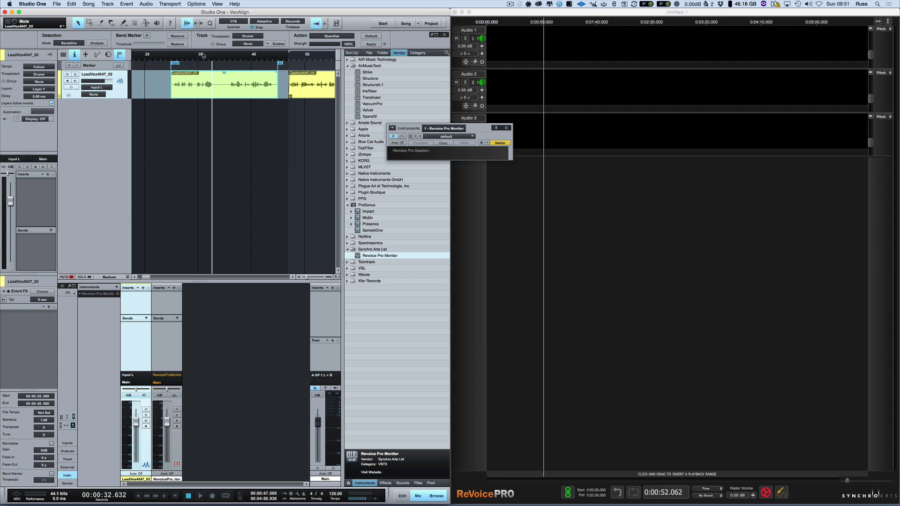
left_click(171, 55)
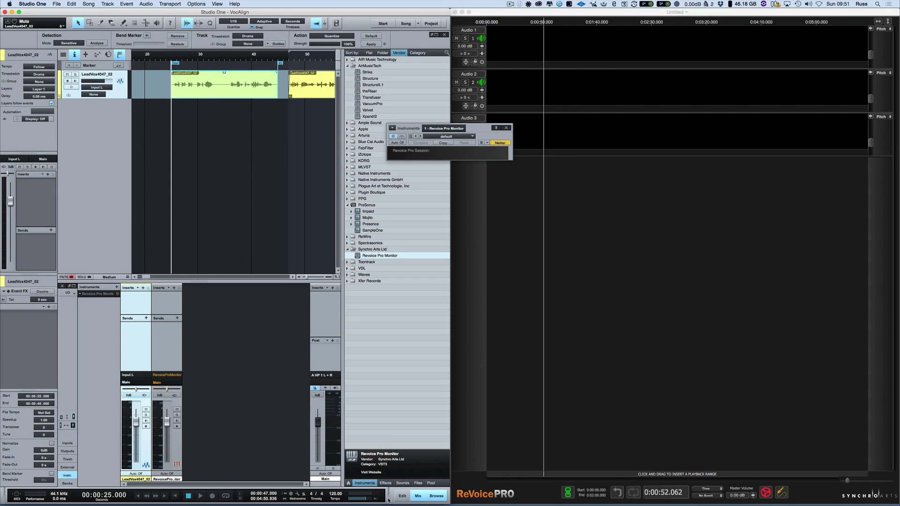
Step: List the effect plug-ins and restore the track inspector and Event FX section
left_click(385, 483)
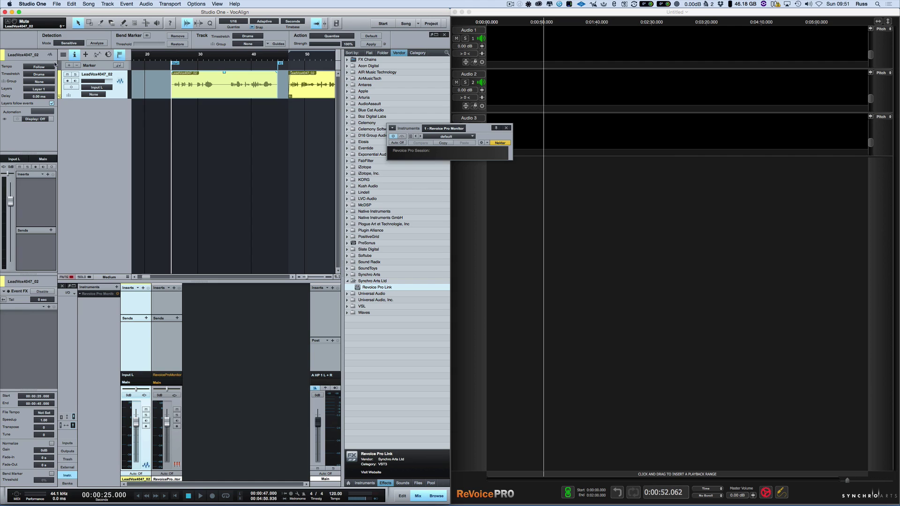
left_click(74, 55)
left_click(17, 55)
left_click(4, 291)
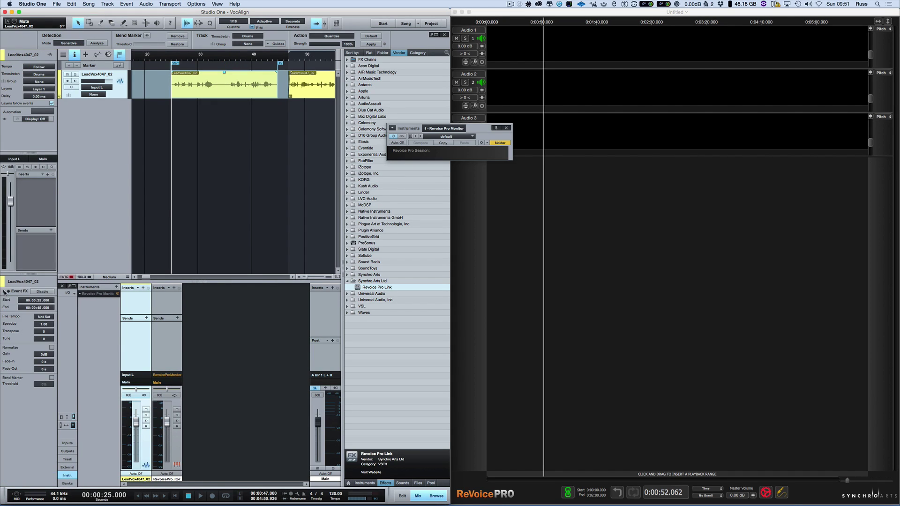
left_click(4, 291)
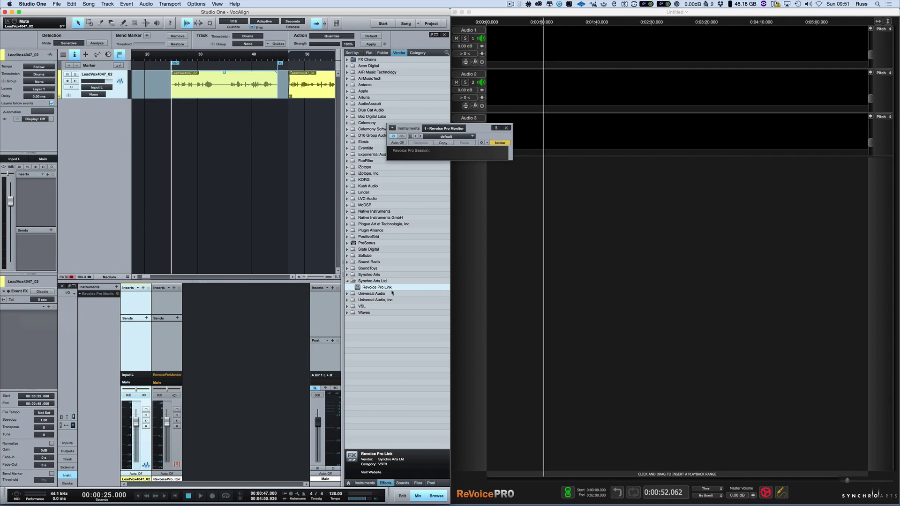
Step: Add Revoice Pro Link to the vocal's Event FX, capturing to ReVoice Pro track Audio 1
left_click_drag(364, 287, 46, 320)
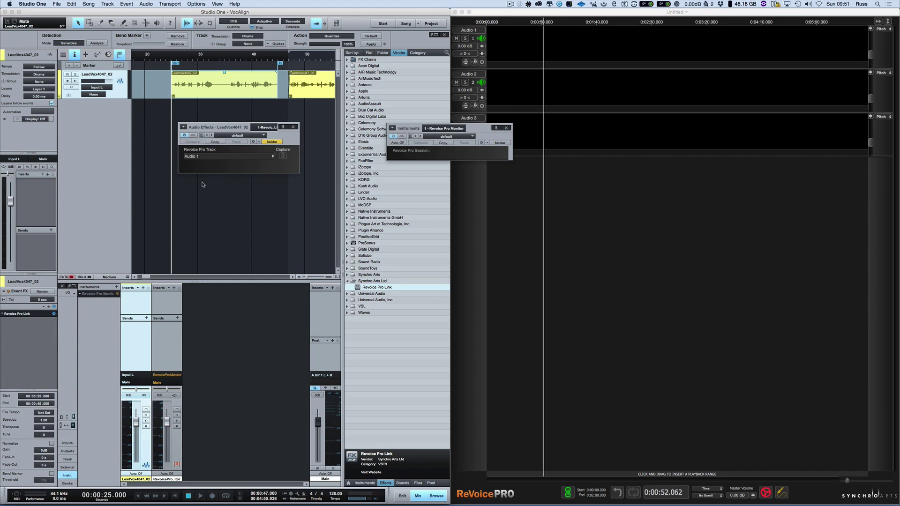
left_click(282, 156)
left_click(252, 156)
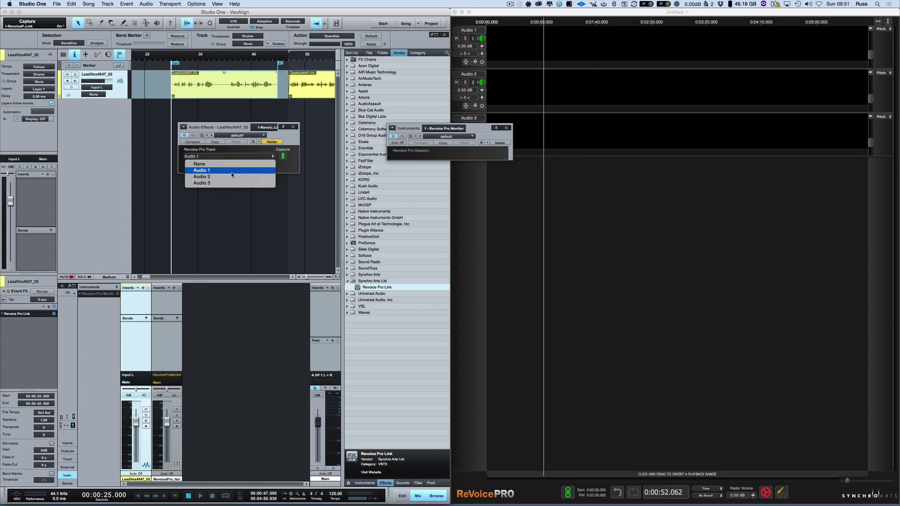
left_click(296, 164)
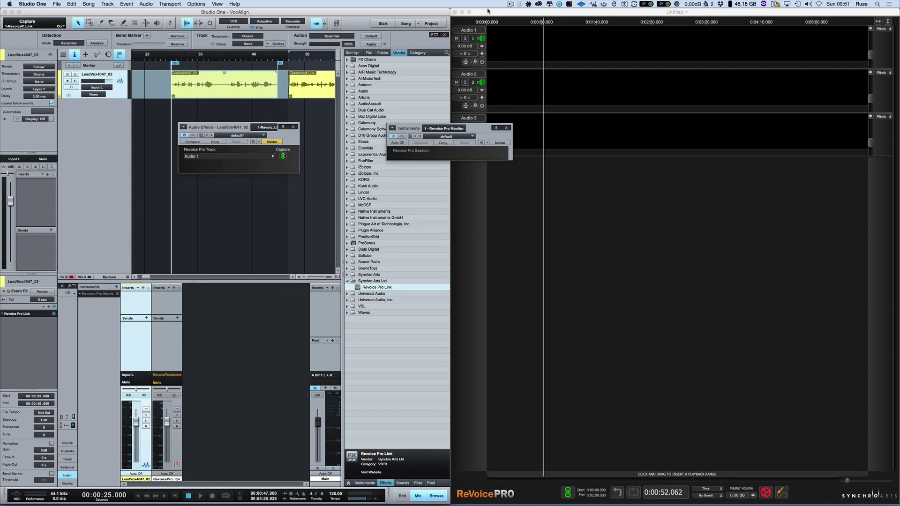
Step: Rename ReVoice Pro's Audio 1 track to 'Guide' and Audio 3 to 'Double'
left_click(476, 30)
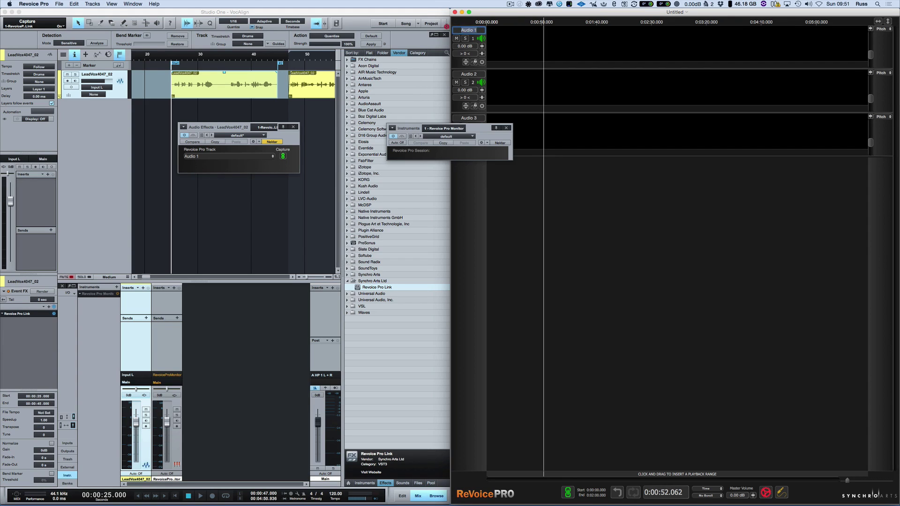
type("Guide")
left_click(454, 150)
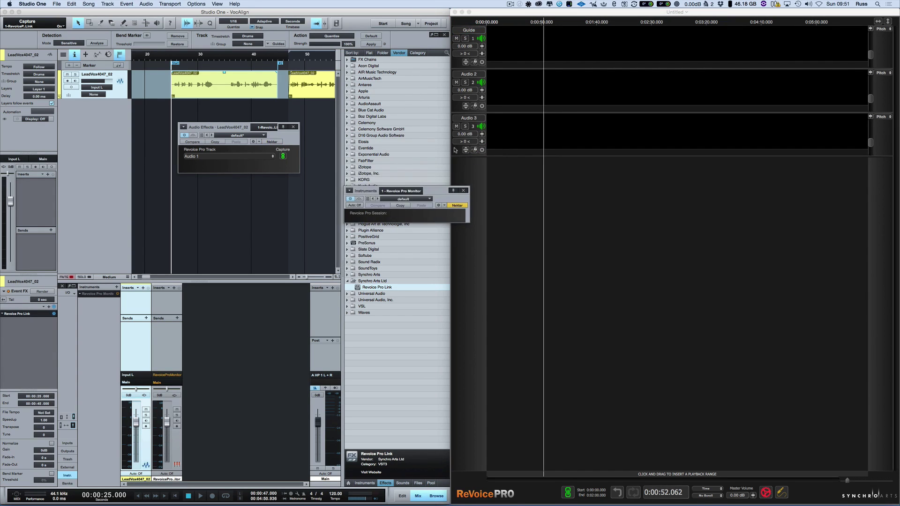
left_click(466, 118)
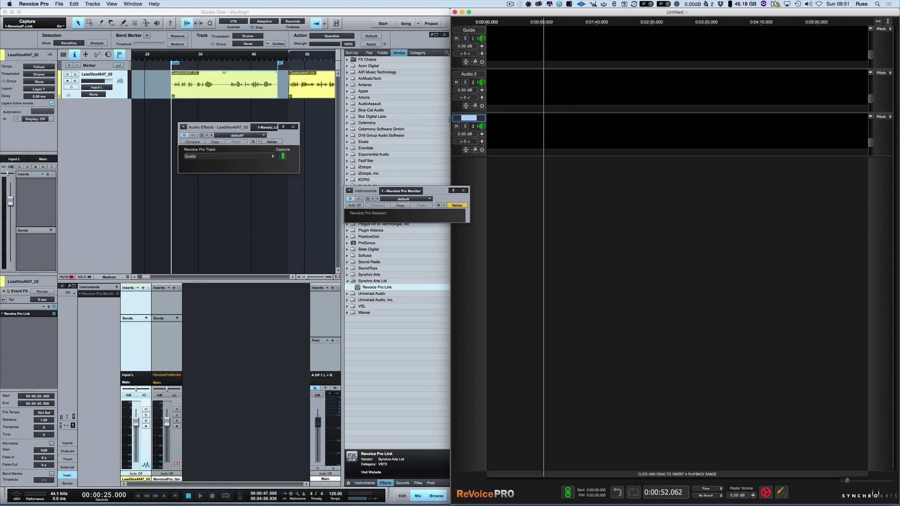
type("Double")
key("Return")
left_click(271, 157)
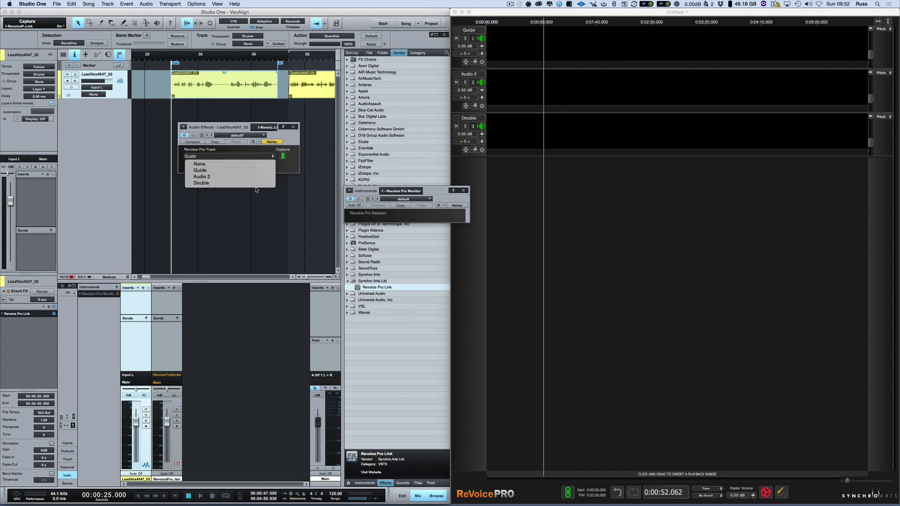
Step: Close the target-track list with Guide chosen and hide the plug-in browser
left_click(281, 168)
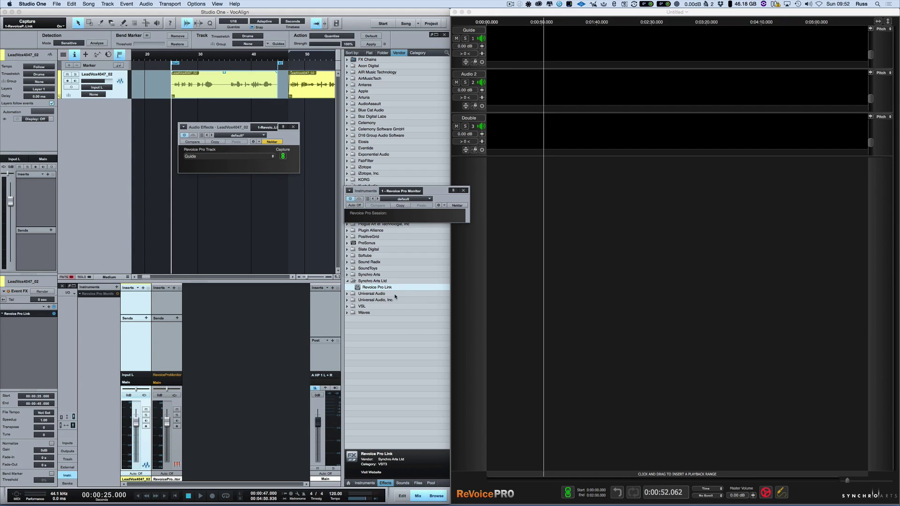
left_click(435, 496)
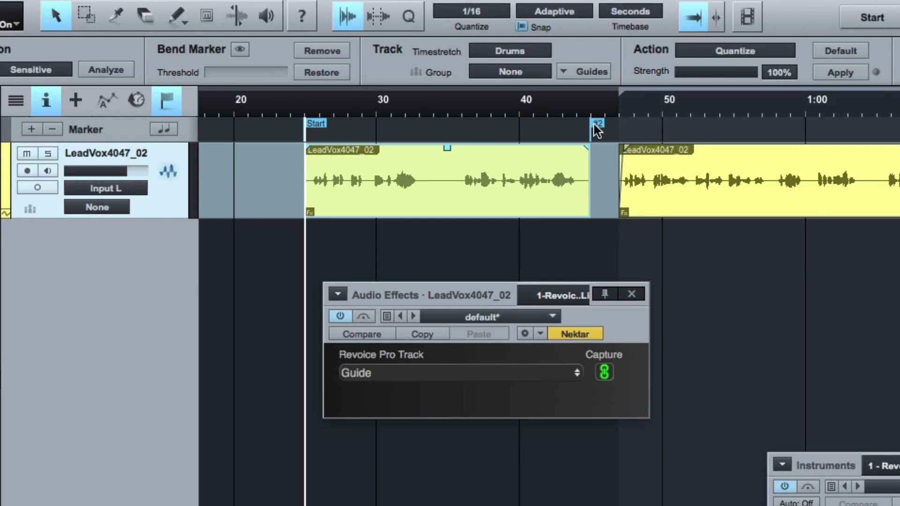
right_click(597, 130)
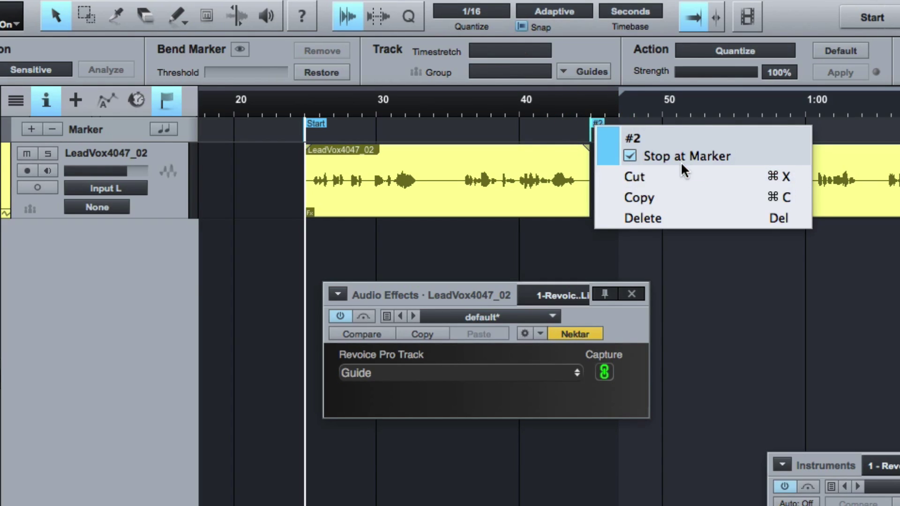
left_click(689, 257)
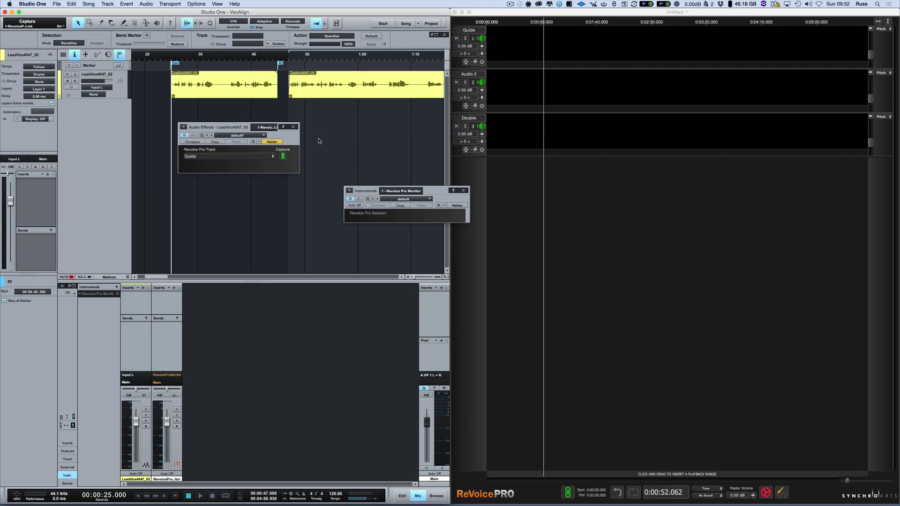
Step: Play from the Start marker to marker #2 at 45 s, capturing the vocal into Guide
key("space")
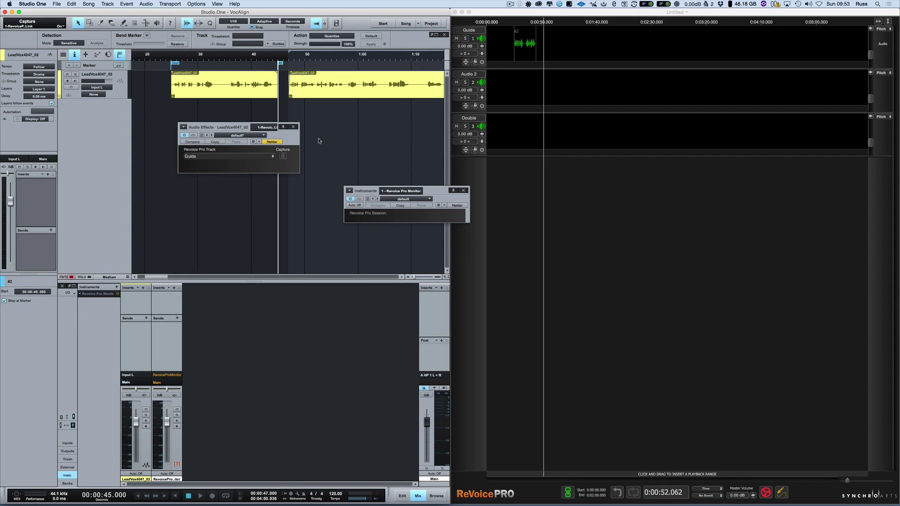
Step: Play back from the Start marker, briefly muting and unmuting the Revoice Pro Monitor channel
left_click(172, 58)
key("space")
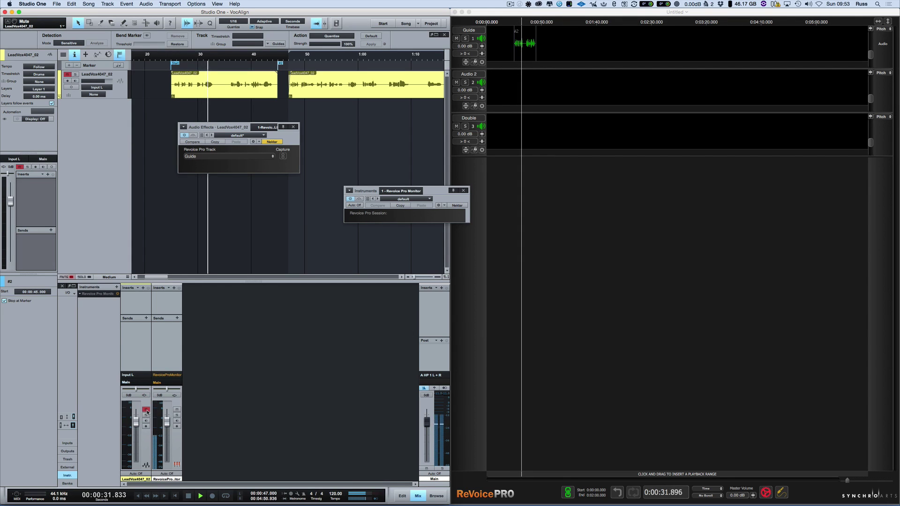
left_click(178, 410)
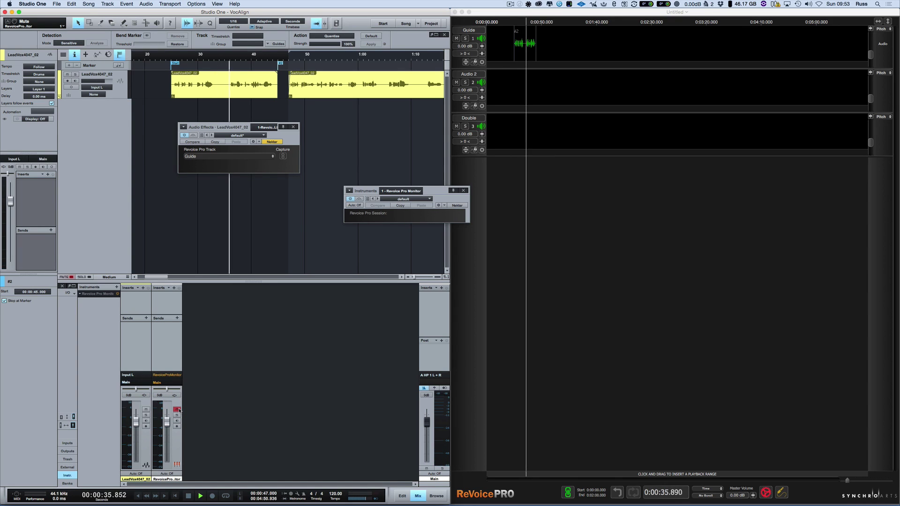
left_click(178, 409)
key("space")
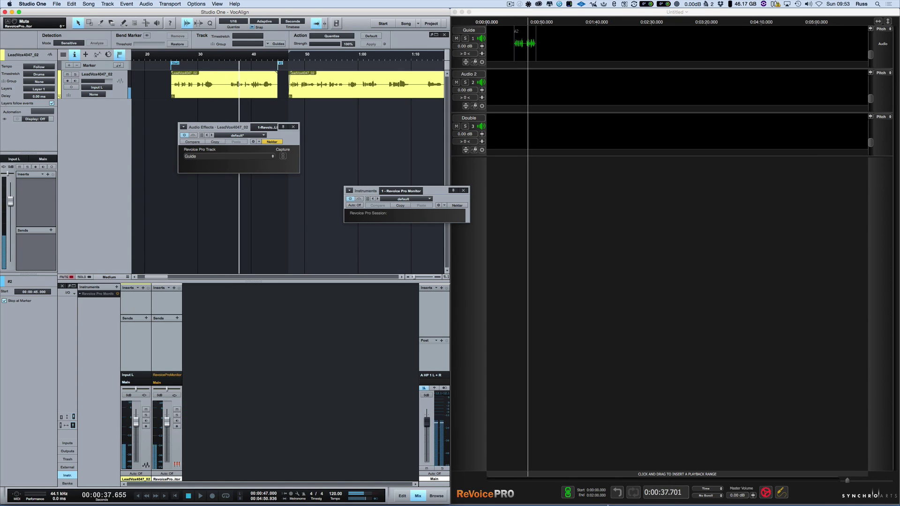
Step: Mute the LeadVox track and audition the captured vocal from just before 0:37
left_click(785, 494)
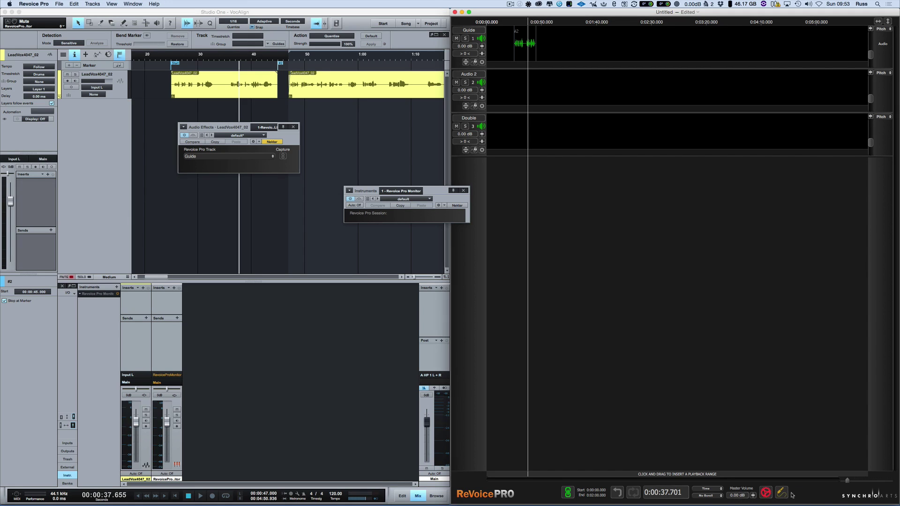
left_click(783, 492)
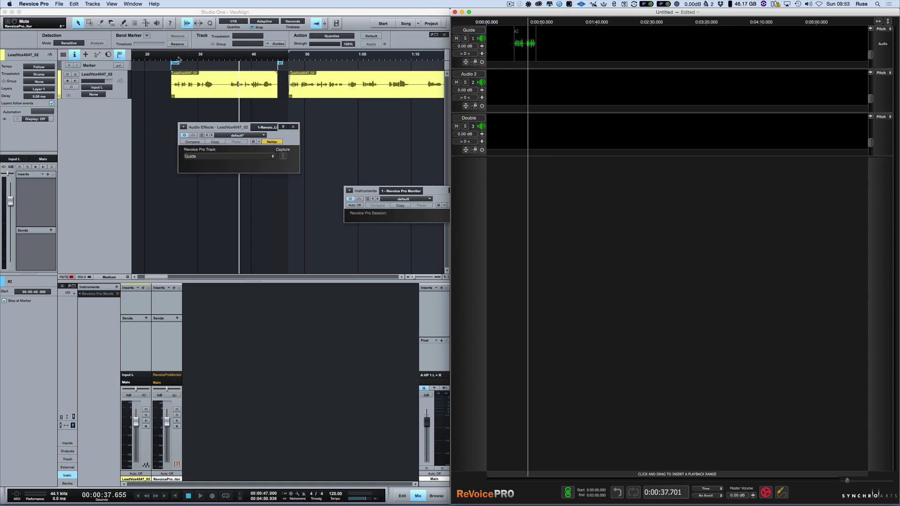
left_click(146, 409)
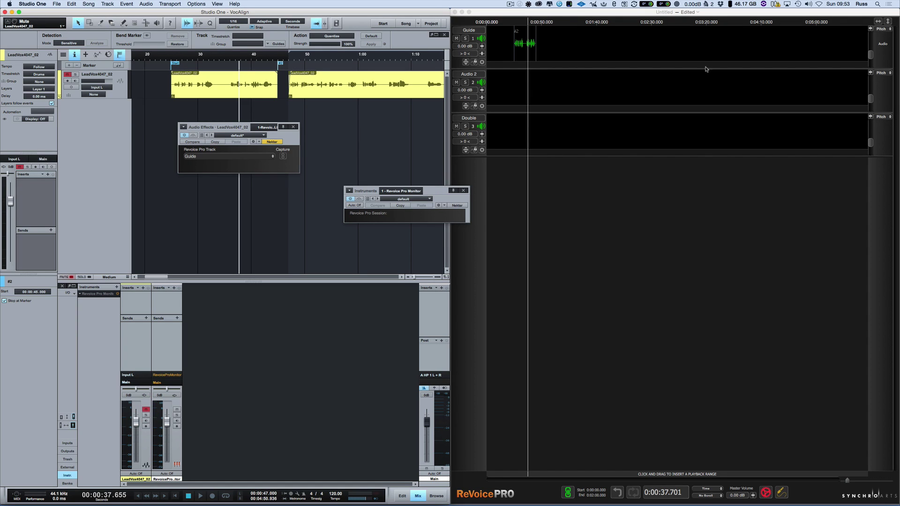
left_click(226, 61)
key("space")
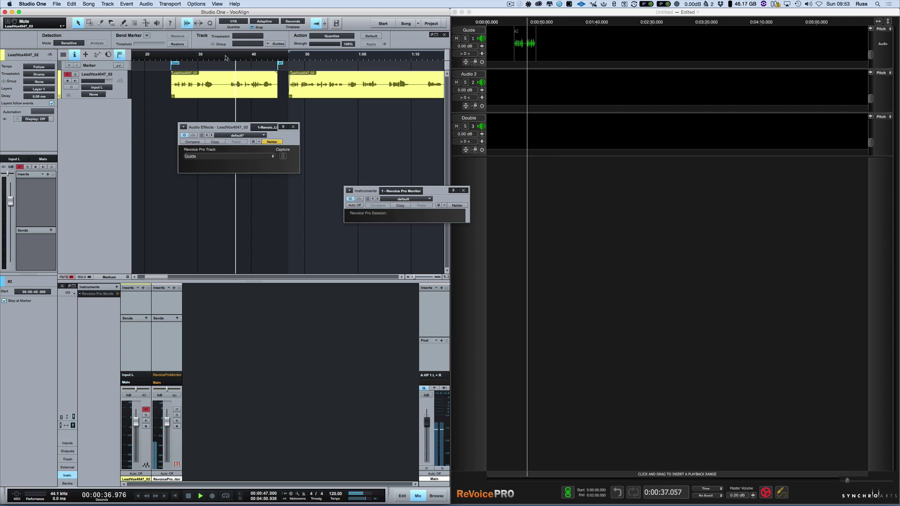
key("space")
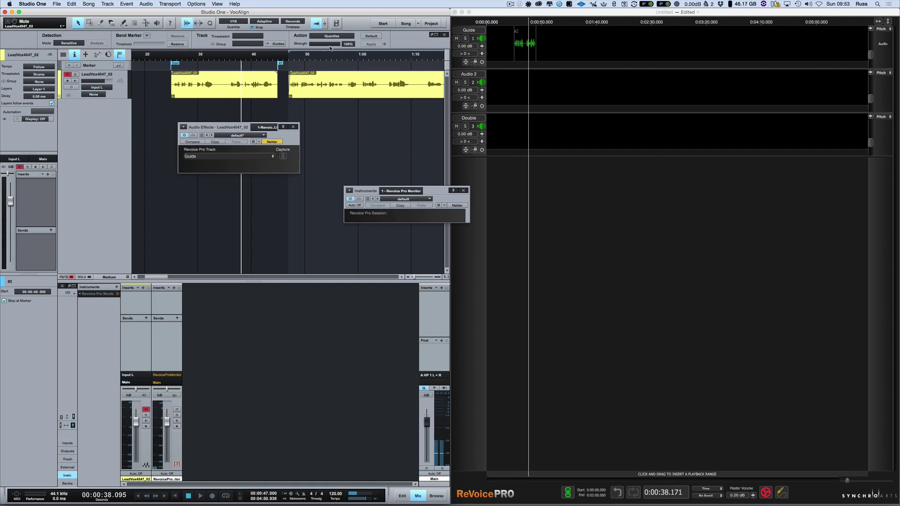
Step: Create a Doubler process from Guide into Double with 2 output channels
left_click(638, 196)
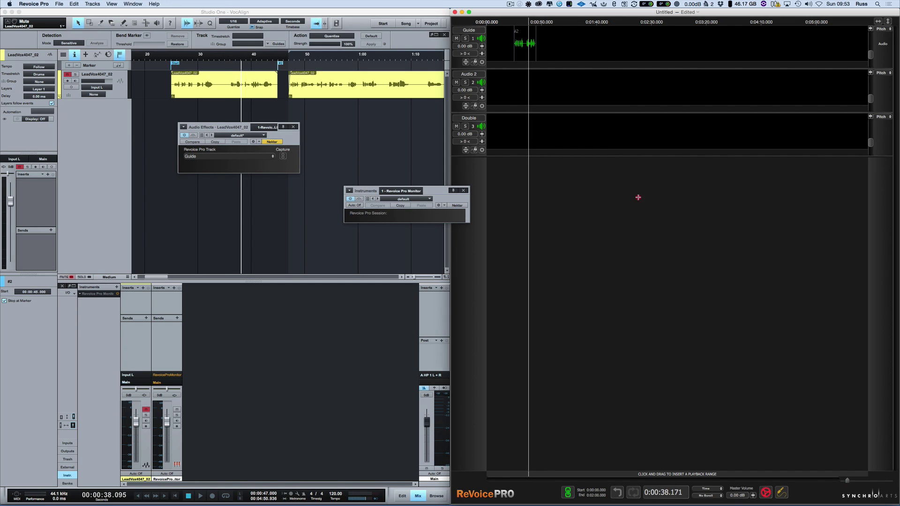
key("super+equal")
key("super+equal")
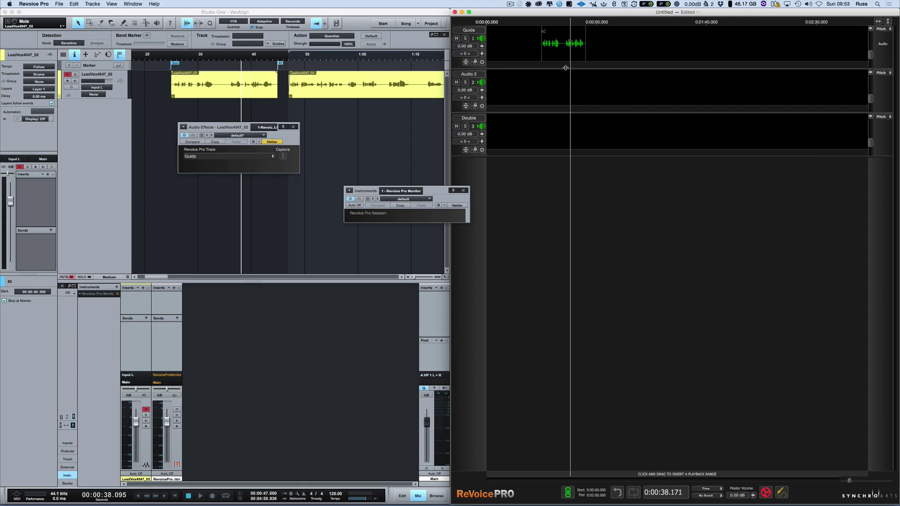
right_click(566, 68)
left_click(574, 76)
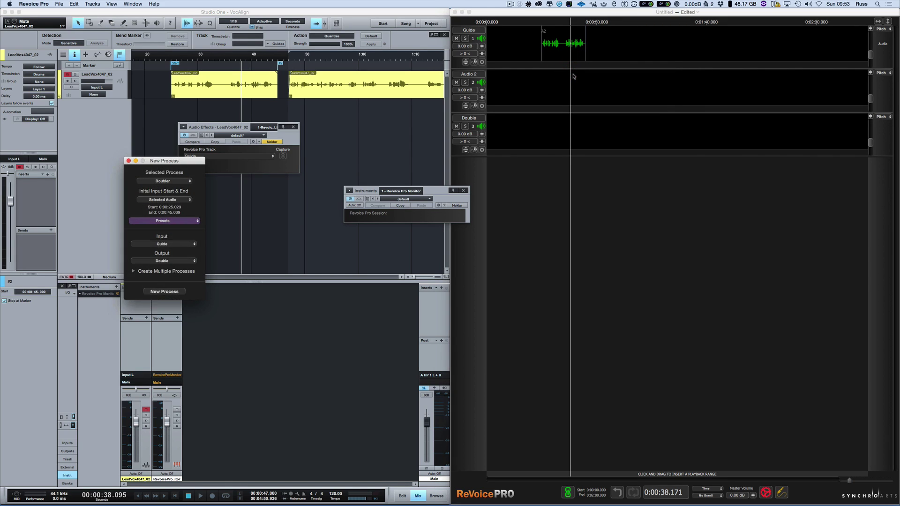
left_click(180, 289)
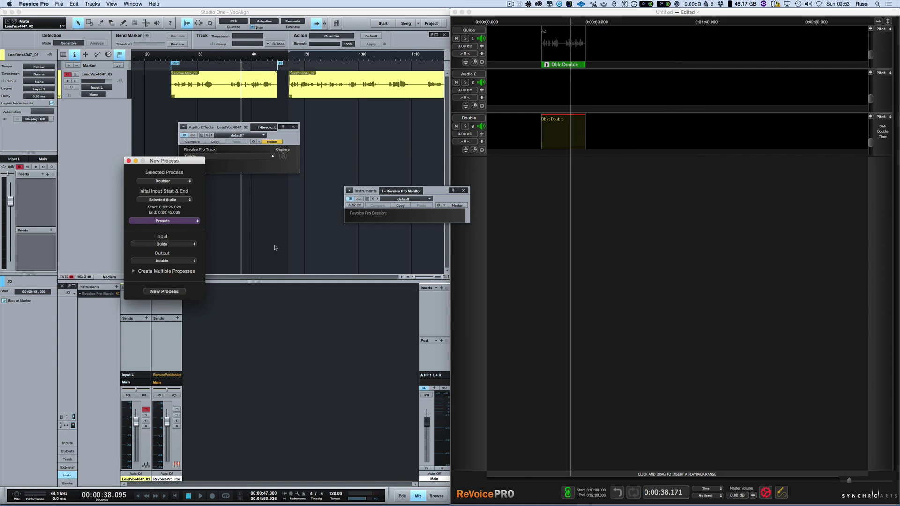
left_click(128, 161)
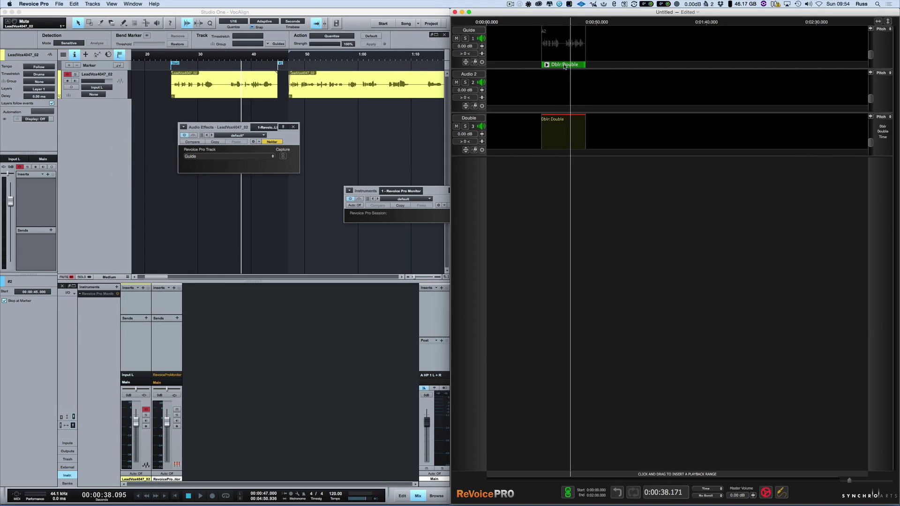
left_click(547, 64)
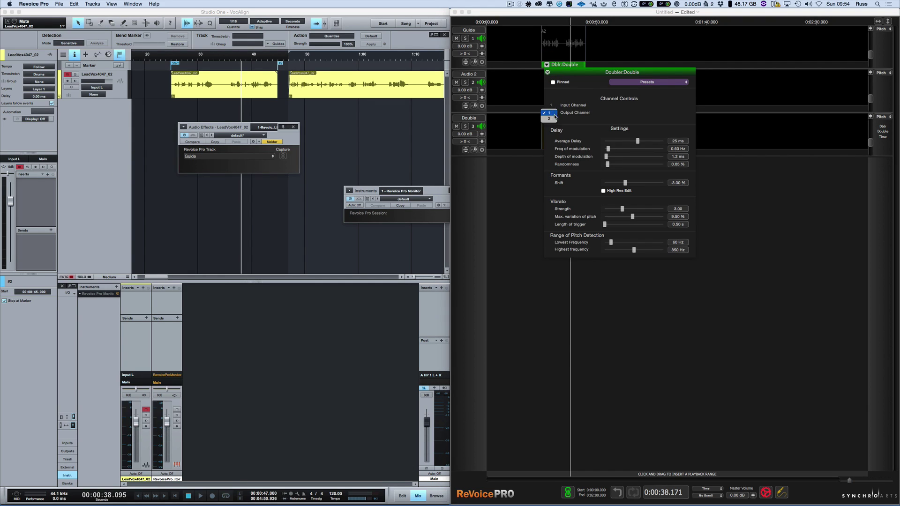
left_click(555, 112)
left_click(549, 73)
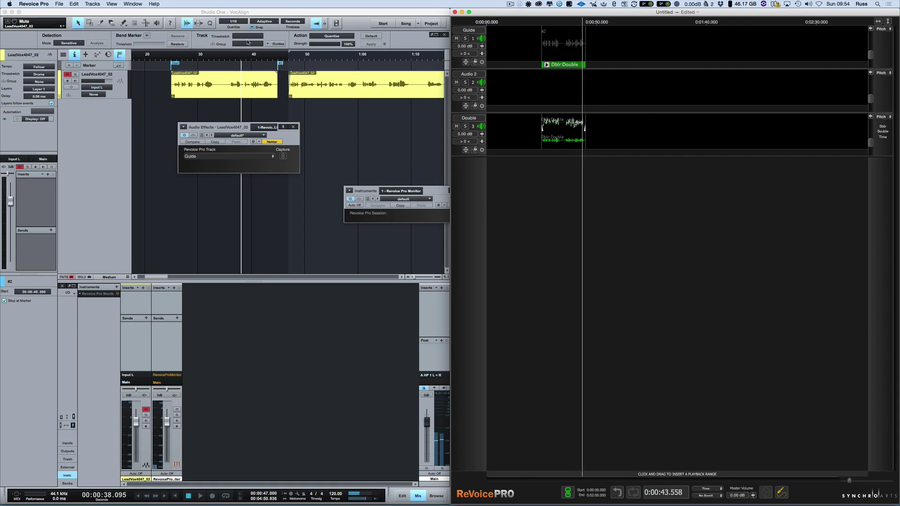
Step: Audition the double from about 0:34 and 0:30, then move the Audio Effects window down
left_click(219, 59)
key("space")
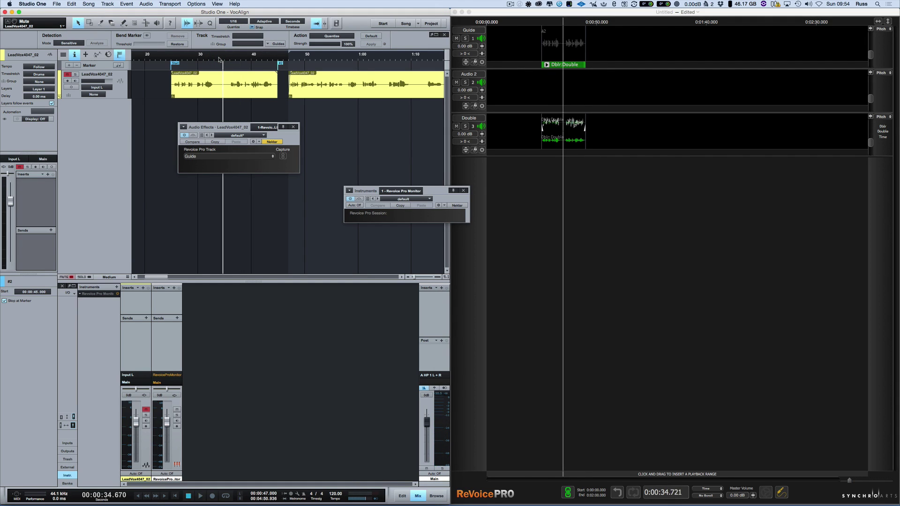
left_click(193, 55)
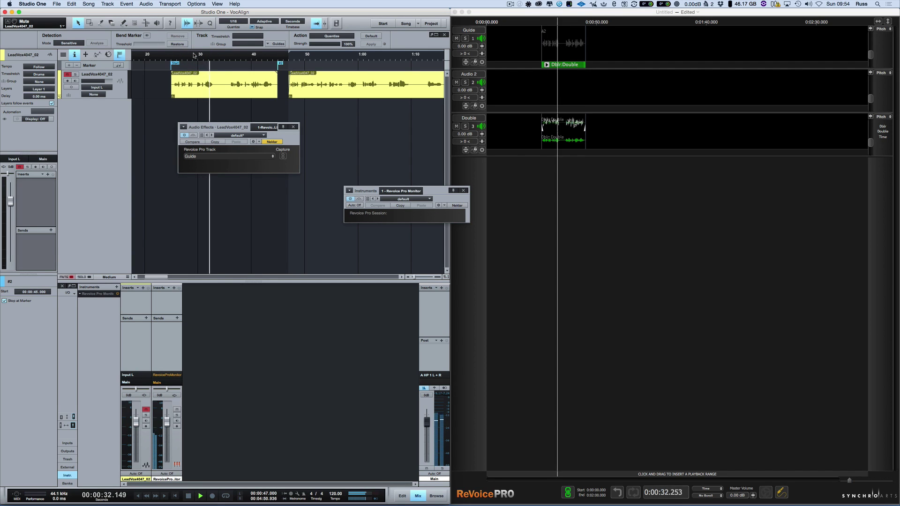
key("space")
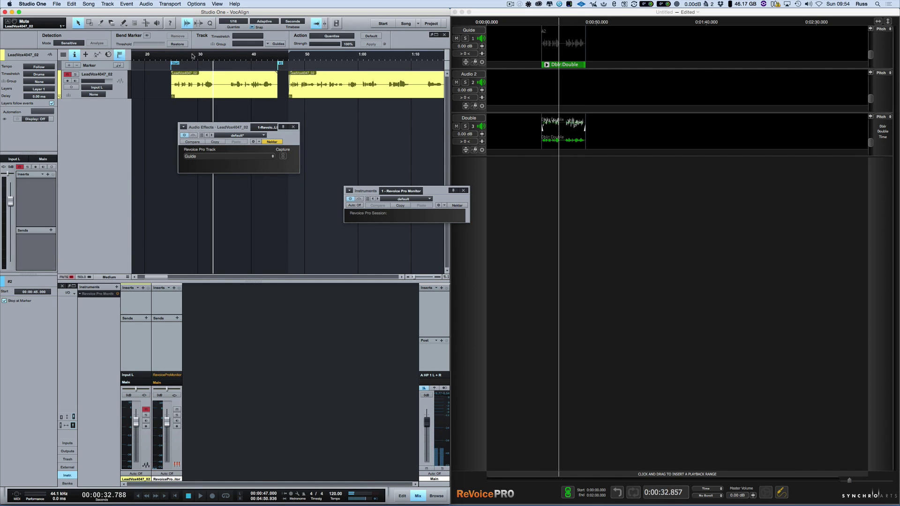
left_click_drag(237, 130, 346, 343)
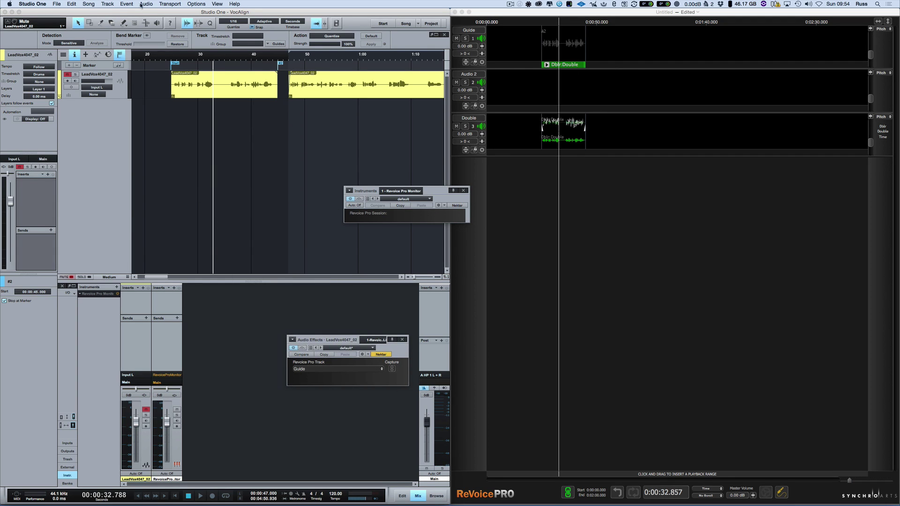
Step: Add audio Track 6 and drop ReVoice Pro's Dblr:Double clip onto it at 25 s
left_click(107, 4)
left_click(126, 29)
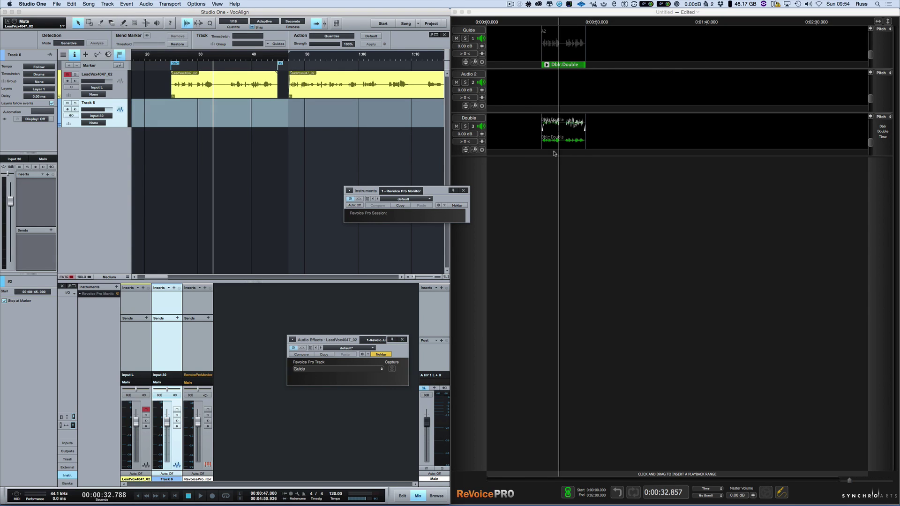
left_click(576, 189)
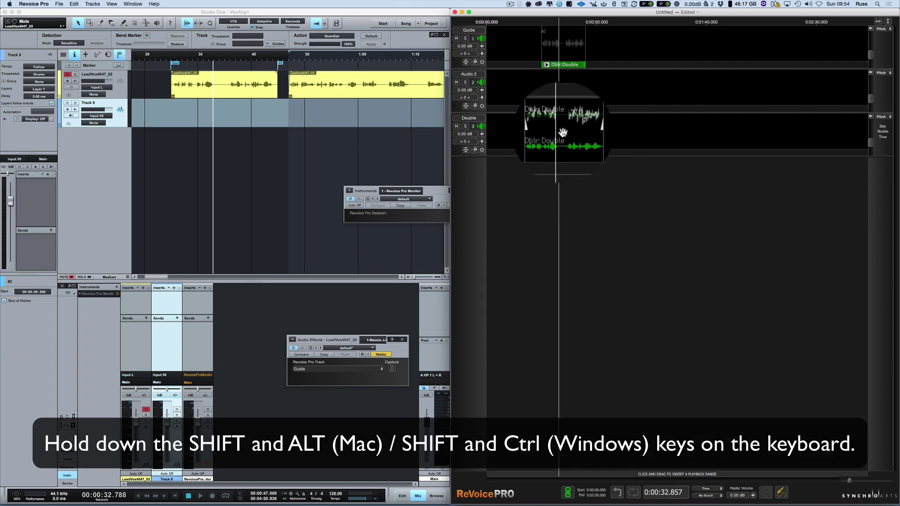
left_click_drag(563, 133, 201, 105)
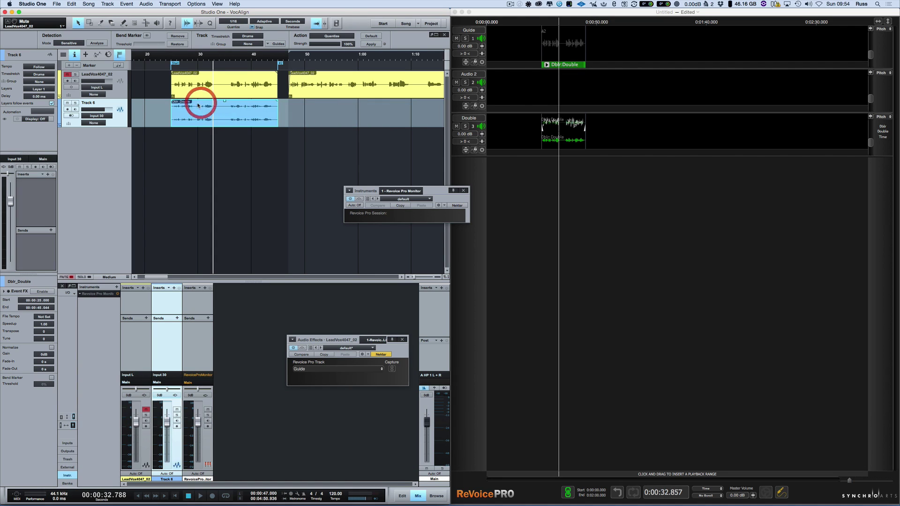
Step: Play from 25 s with LeadVox unmuted and the Monitor muted, pulling Track 6's fader down
left_click(170, 58)
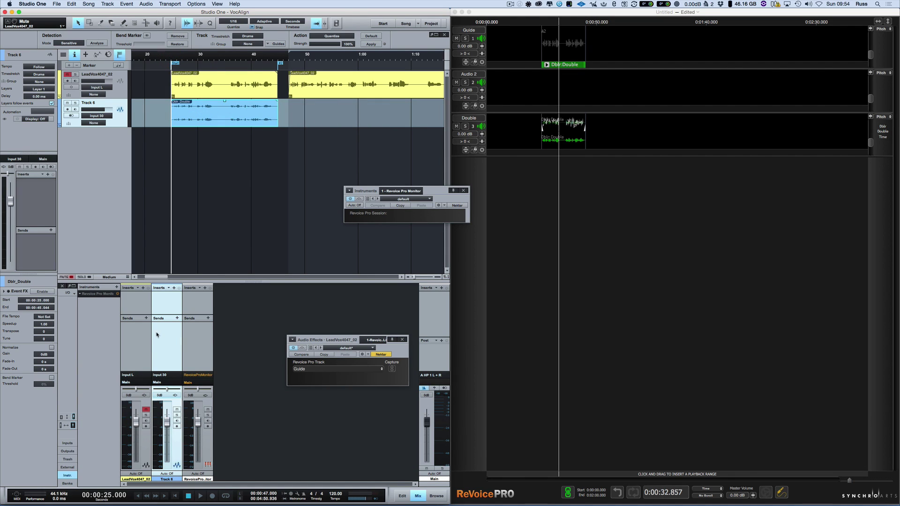
left_click(146, 410)
left_click(208, 410)
key("space")
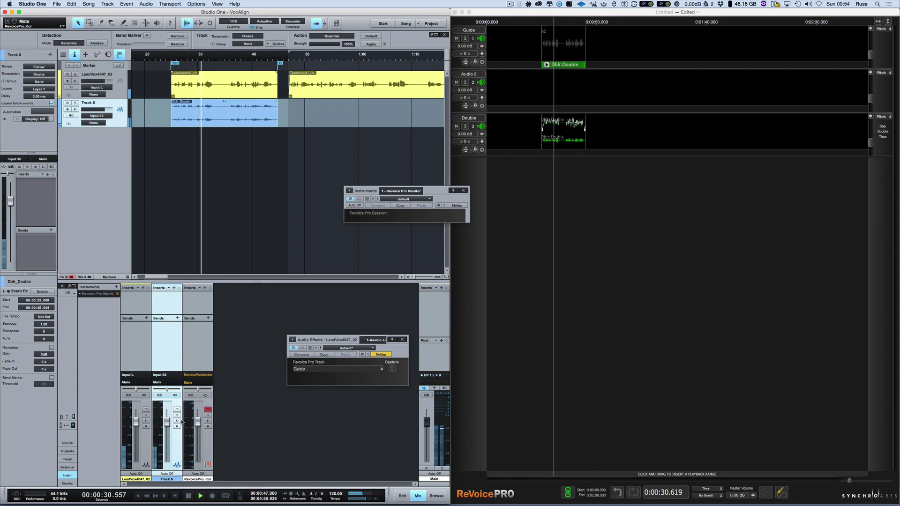
mouse_move(167, 421)
left_mouse_down()
mouse_move(164, 442)
mouse_move(164, 431)
left_mouse_up()
key("space")
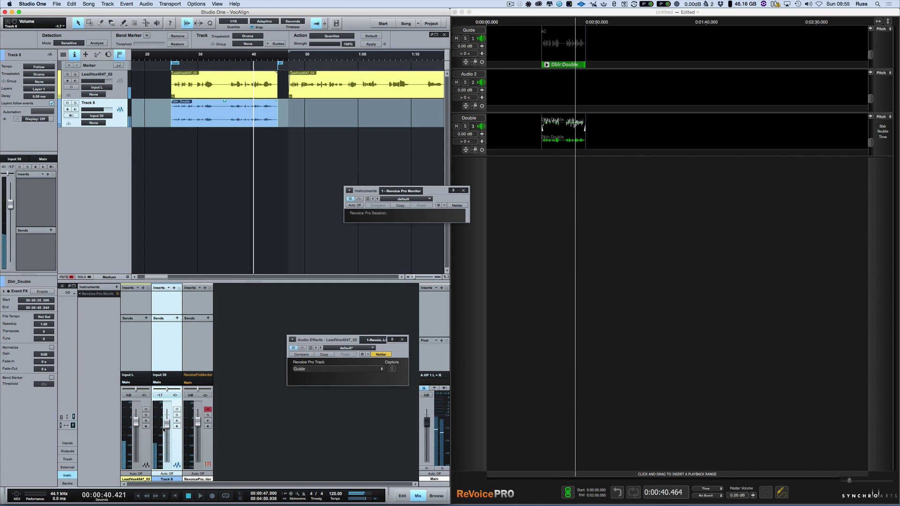